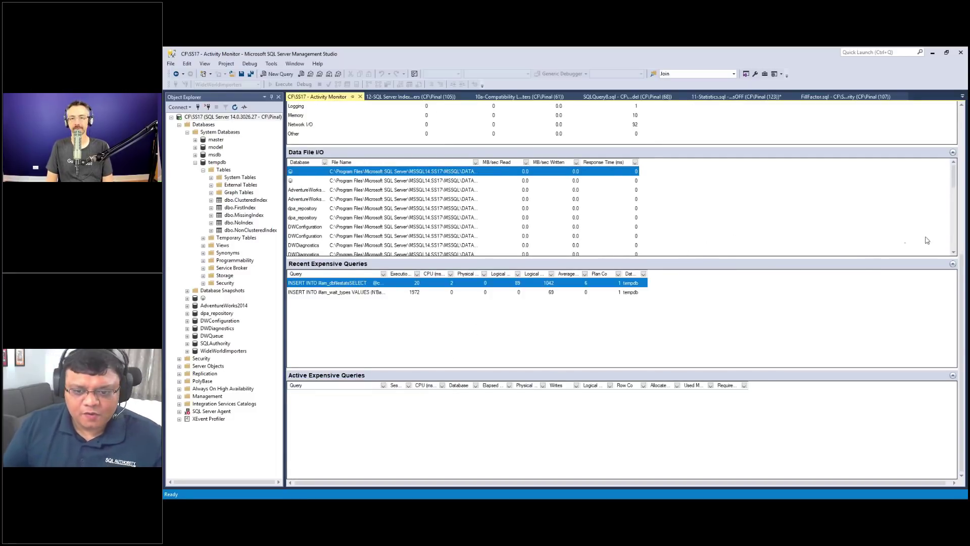
{"action": "left_click_drag", "start_coordinate": [962, 273], "coordinate": [953, 112]}
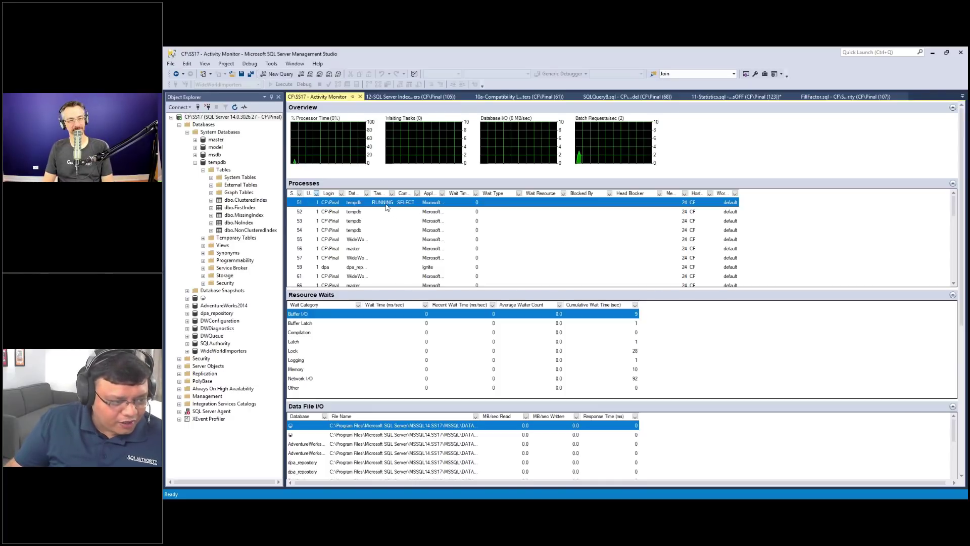
Open Details for session 51 from its Processes grid context menu to see its last T-SQL batch
{"action": "right_click", "coordinate": [794, 210]}
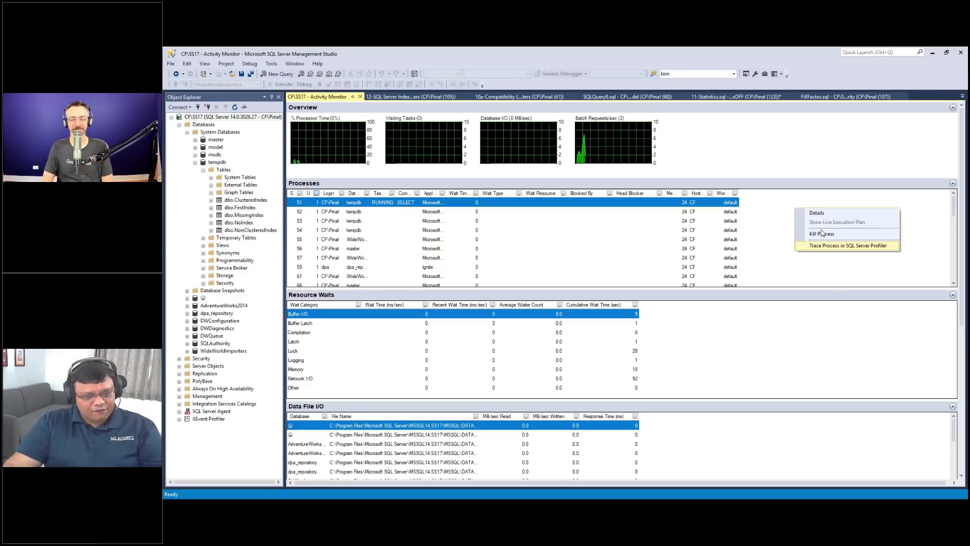
{"action": "left_click", "coordinate": [833, 215]}
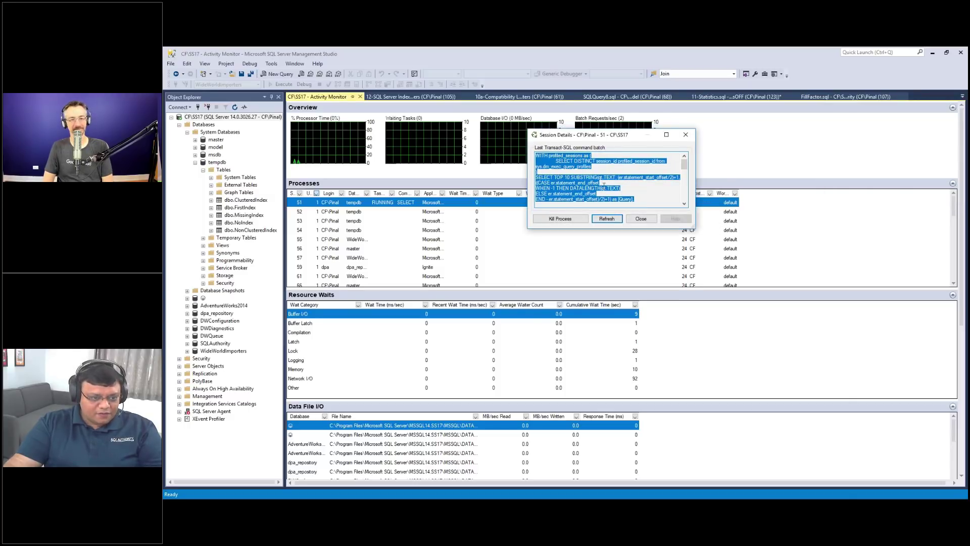
{"action": "left_click", "coordinate": [604, 184]}
{"action": "scroll", "coordinate": [604, 185], "scroll_direction": "down", "scroll_amount": 2}
{"action": "scroll", "coordinate": [605, 186], "scroll_direction": "down", "scroll_amount": 2}
{"action": "scroll", "coordinate": [605, 185], "scroll_direction": "down", "scroll_amount": 2}
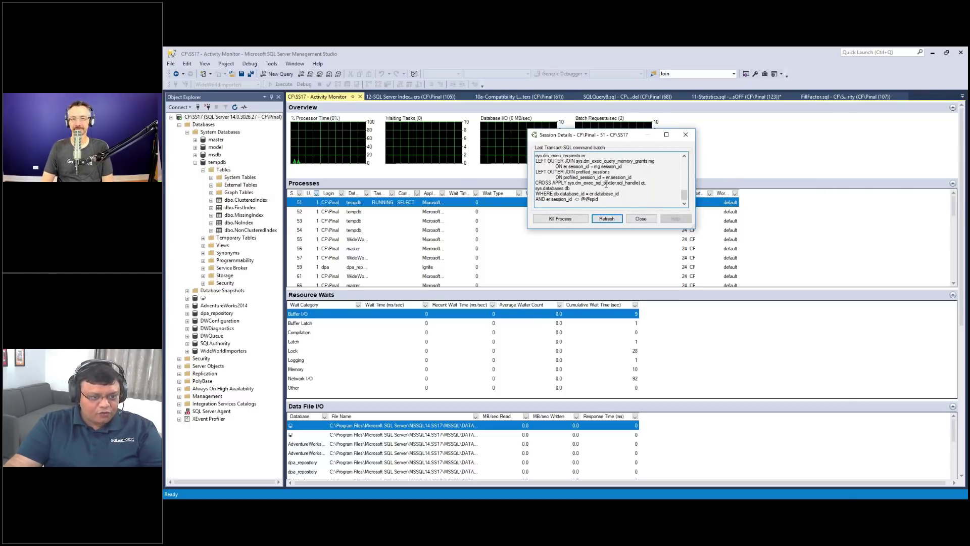
{"action": "scroll", "coordinate": [606, 185], "scroll_direction": "up", "scroll_amount": 5}
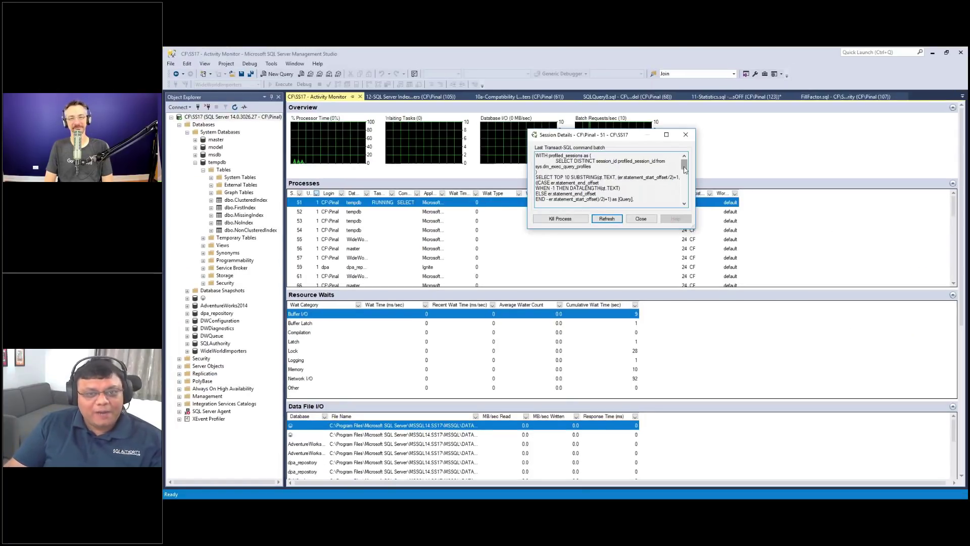
{"action": "left_click_drag", "start_coordinate": [686, 168], "coordinate": [686, 217]}
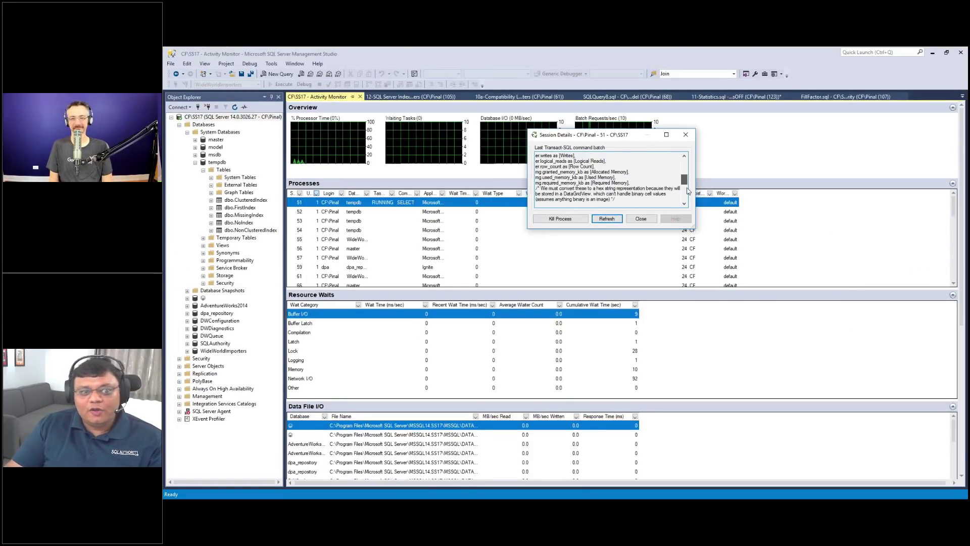